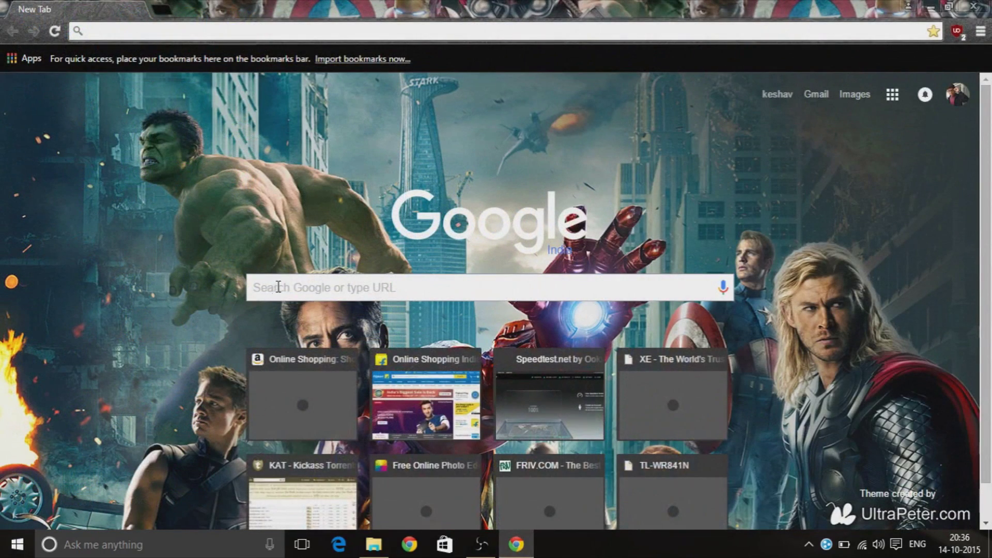
Open Chrome's New Tab page and focus the Google search box
{"action": "left_click", "coordinate": [279, 287]}
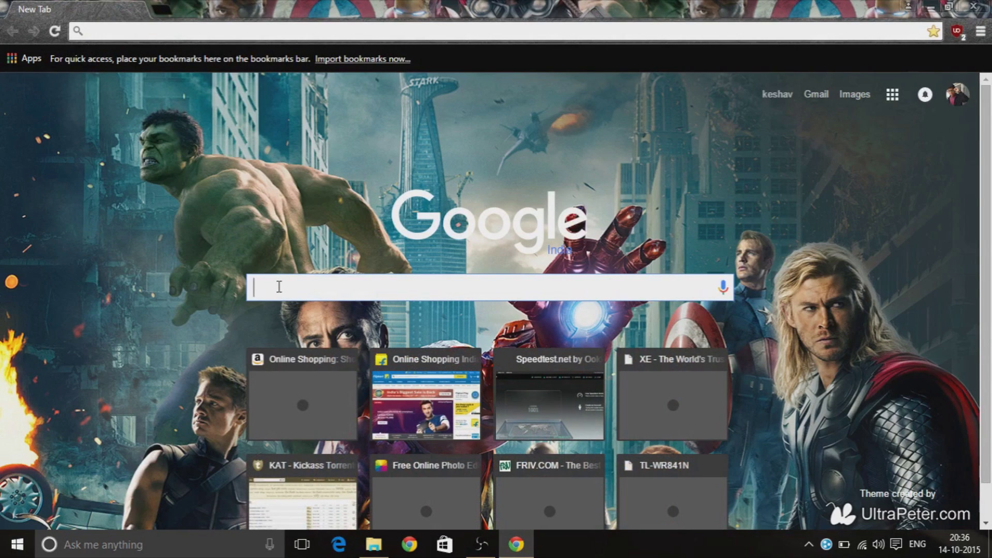
{"action": "type", "text": "logmein hamachi"}
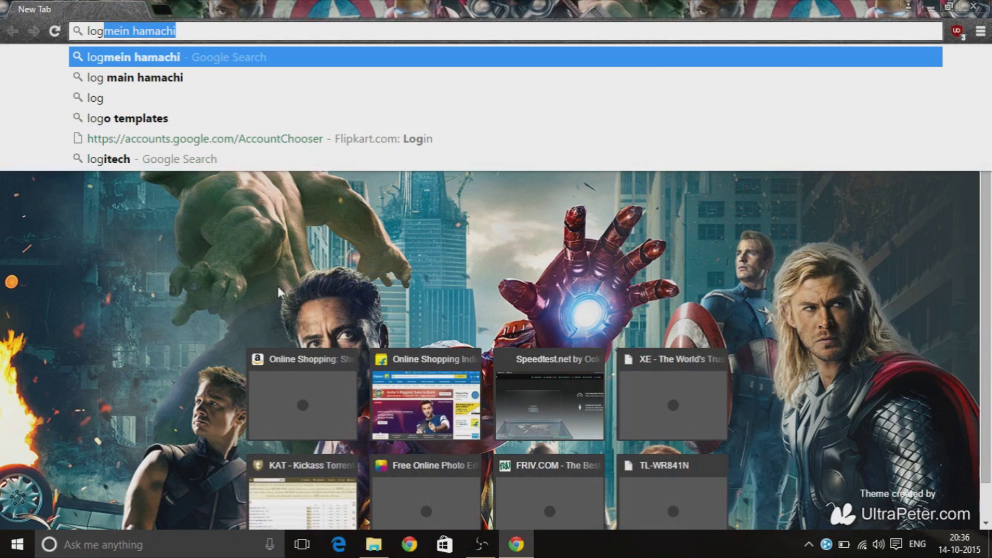
Search 'logmein hamachi', open its download page, and accept the Conditions of Use
{"action": "key", "text": "Return"}
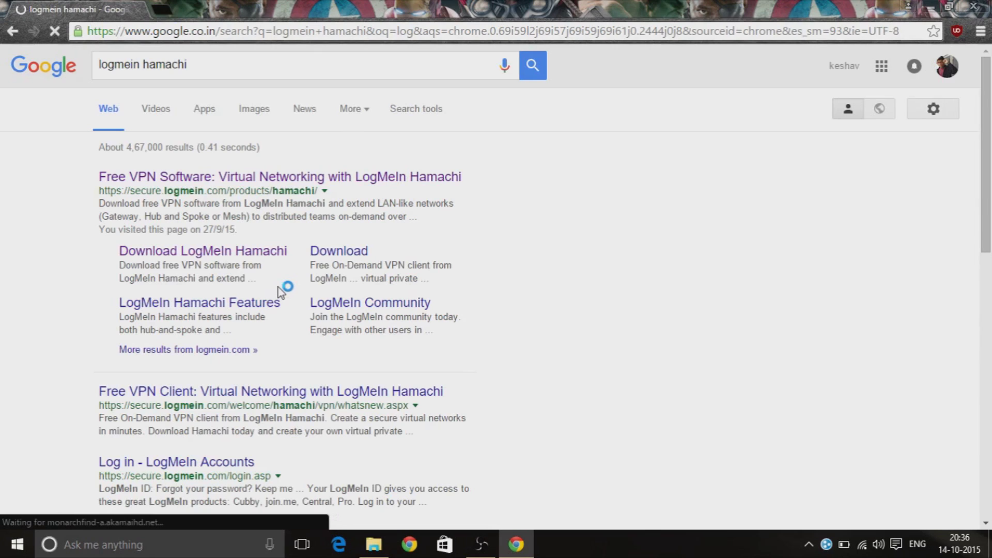
{"action": "left_click", "coordinate": [250, 272]}
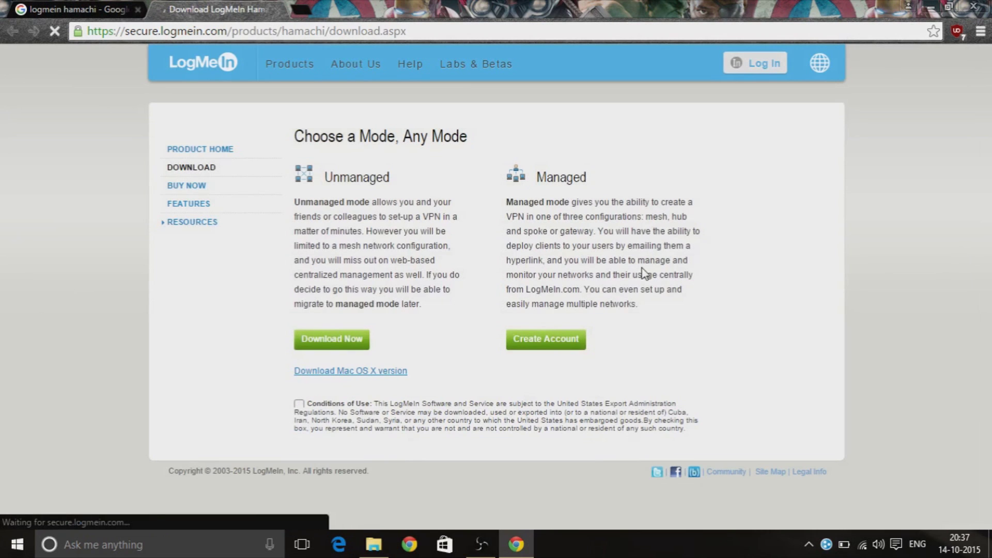
{"action": "left_click", "coordinate": [300, 404]}
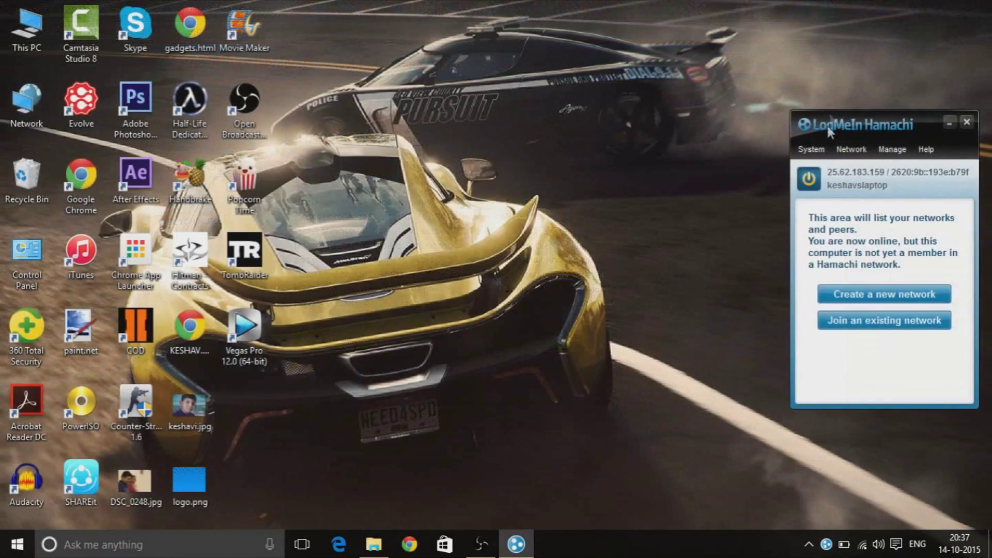
Center the Hamachi window and start creating a new network
{"action": "left_click_drag", "start_coordinate": [827, 126], "coordinate": [413, 105]}
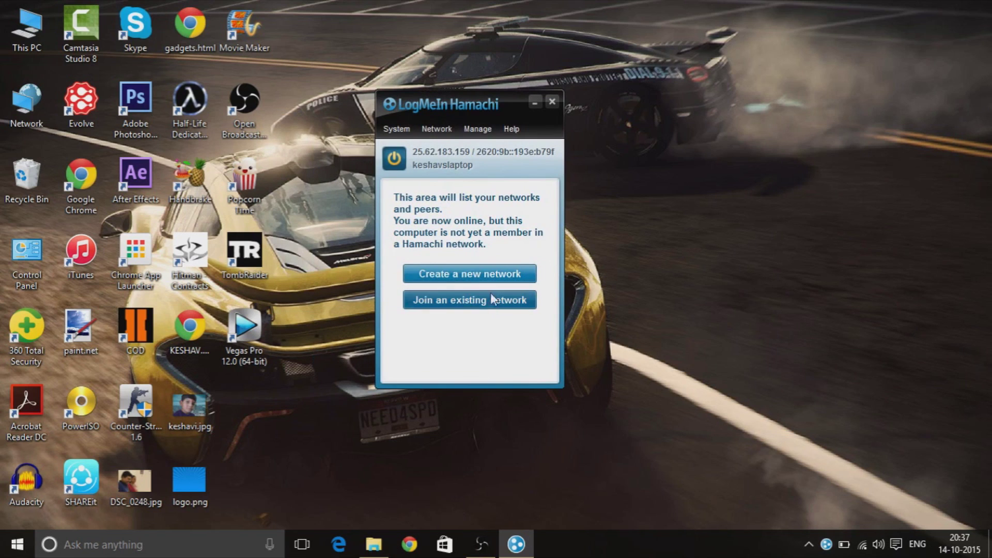
{"action": "left_click", "coordinate": [470, 278]}
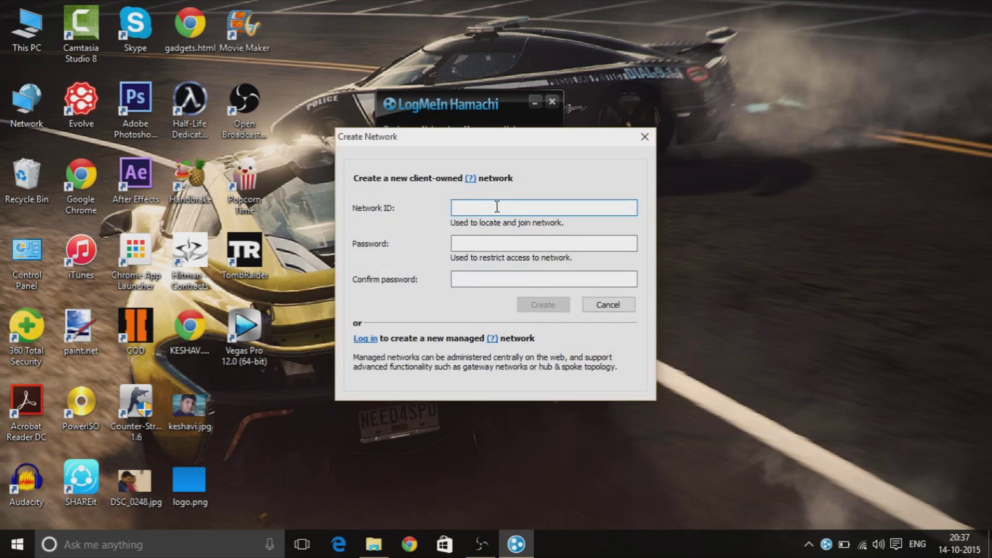
{"action": "type", "text": "c"}
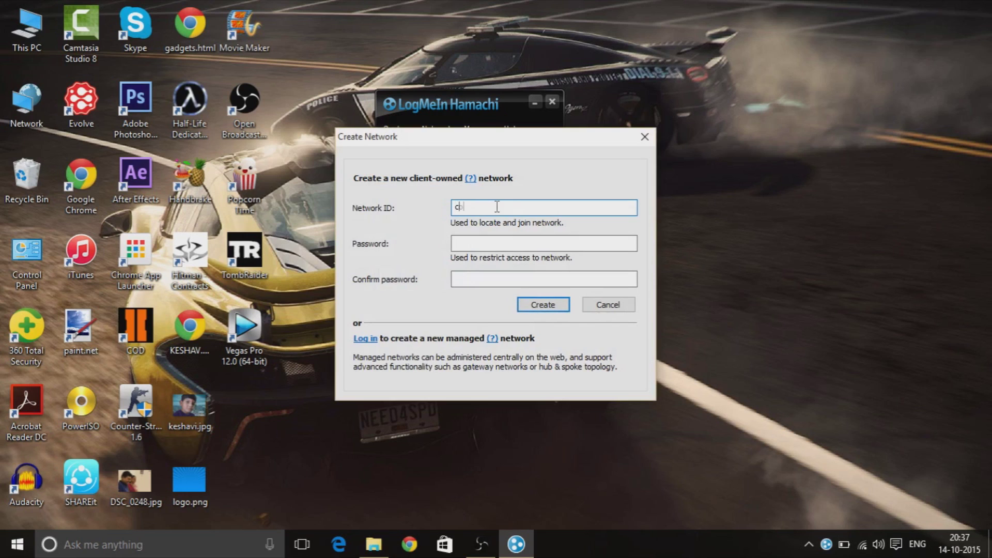
{"action": "type", "text": "ounterstike"}
{"action": "type", "text": "dem"}
{"action": "type", "text": "oo"}
{"action": "type", "text": "45"}
Create the network counterstikedemoo45 with a password, confirmed twice
{"action": "left_click", "coordinate": [499, 244]}
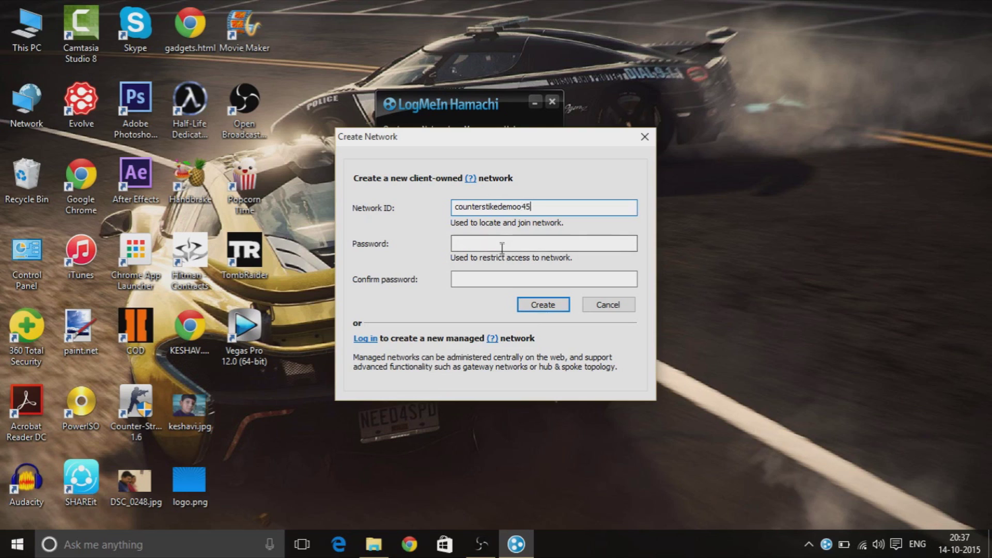
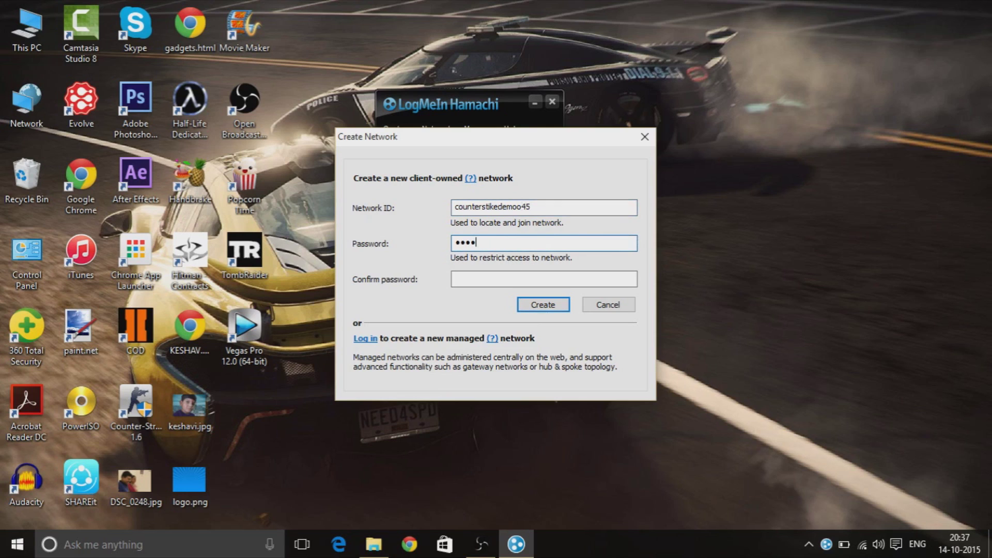
{"action": "key", "text": "Tab"}
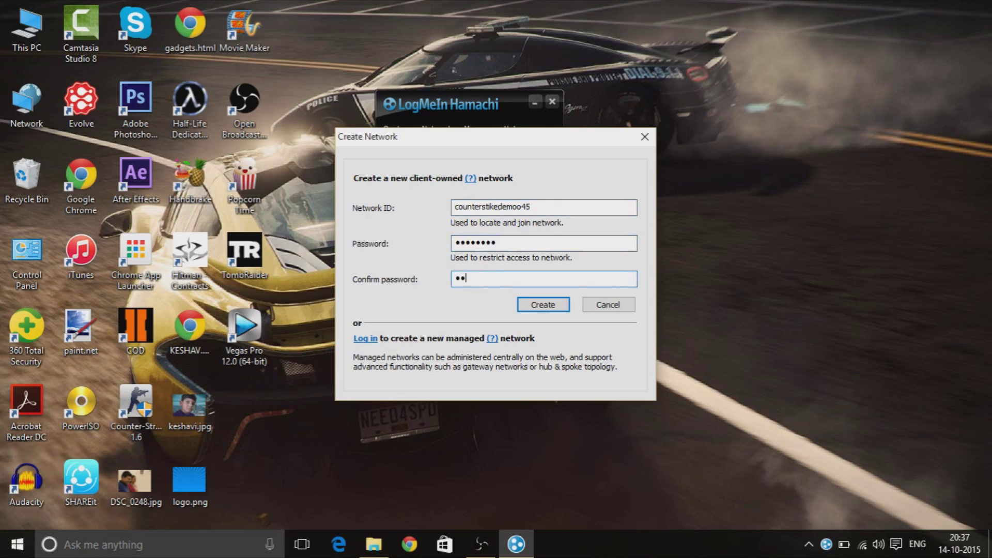
{"action": "key", "text": "Return"}
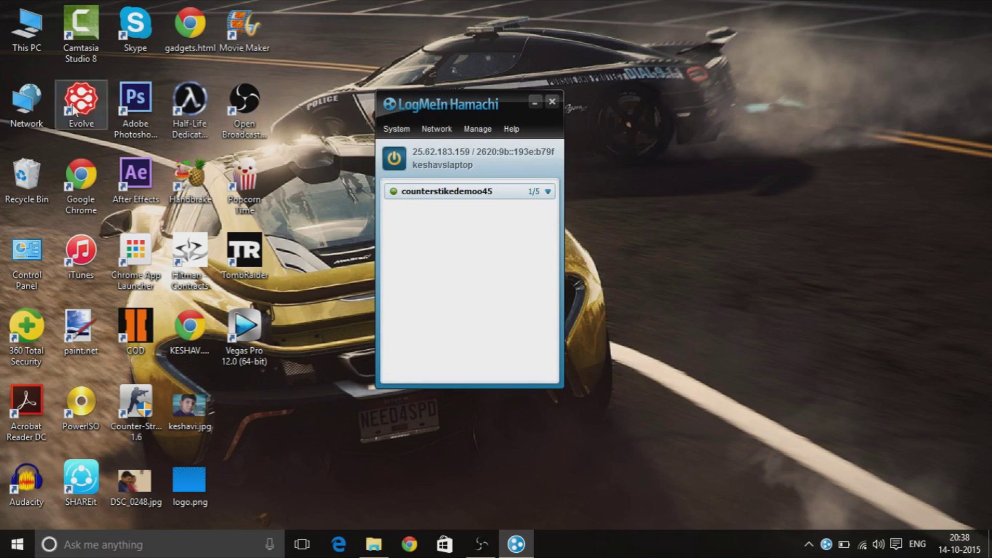
Browse to C:\Program Files (x86)\Counter-Strike and launch hlds.exe
{"action": "double_click", "coordinate": [26, 28]}
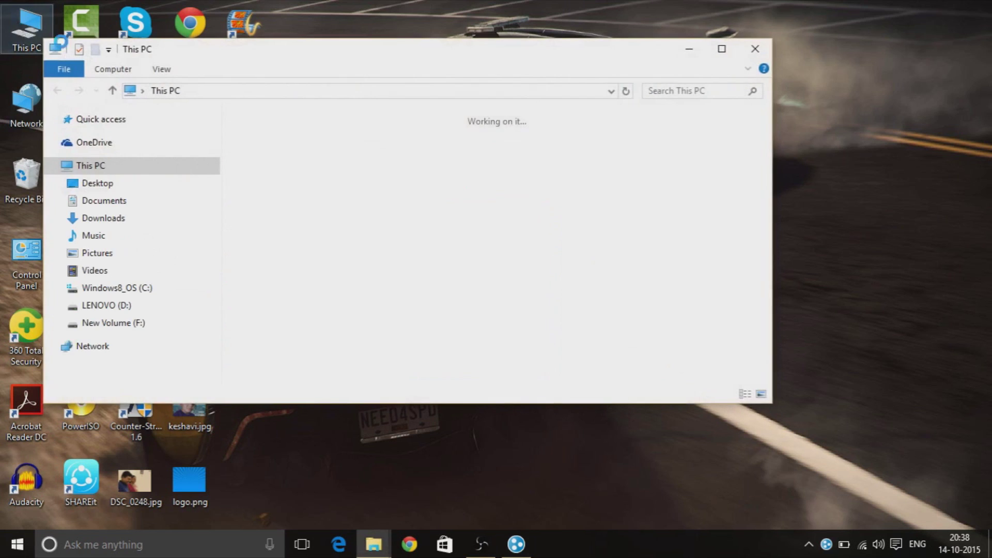
{"action": "double_click", "coordinate": [418, 48]}
{"action": "left_click", "coordinate": [293, 217]}
{"action": "double_click", "coordinate": [292, 218]}
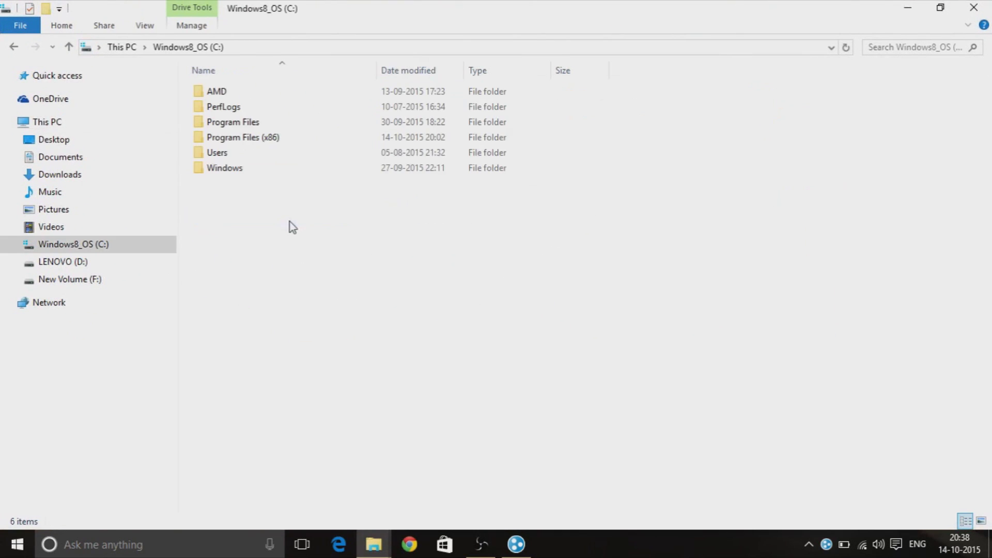
{"action": "double_click", "coordinate": [265, 144]}
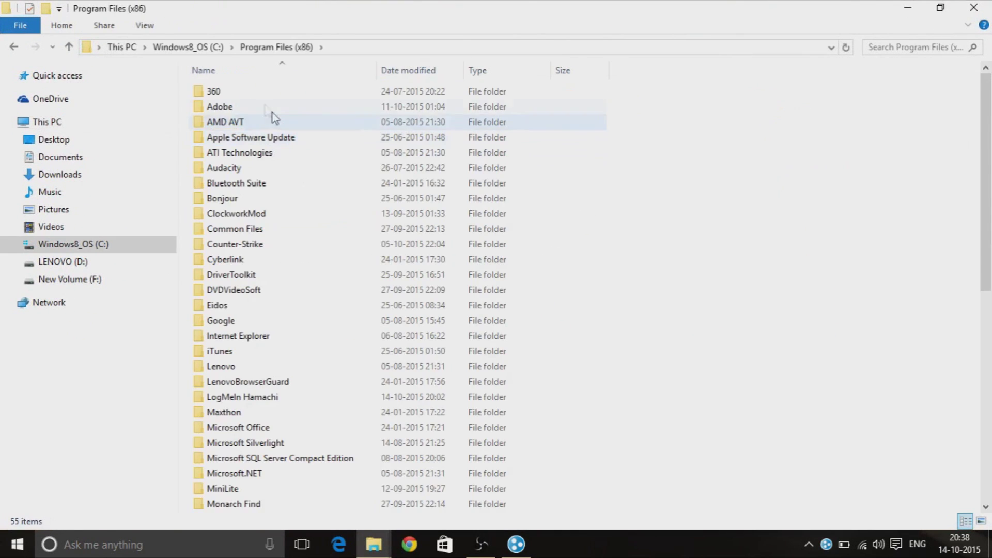
{"action": "double_click", "coordinate": [248, 244]}
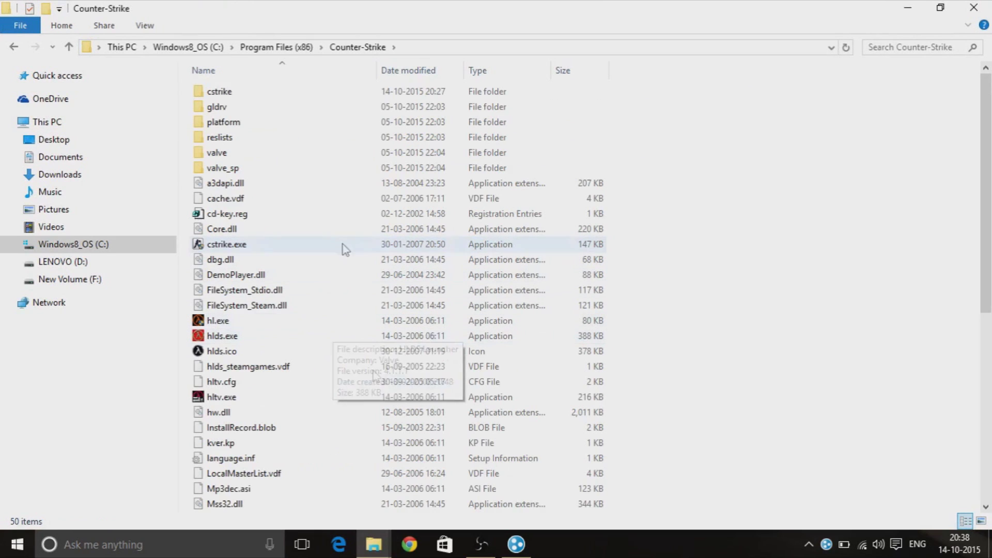
{"action": "double_click", "coordinate": [242, 339]}
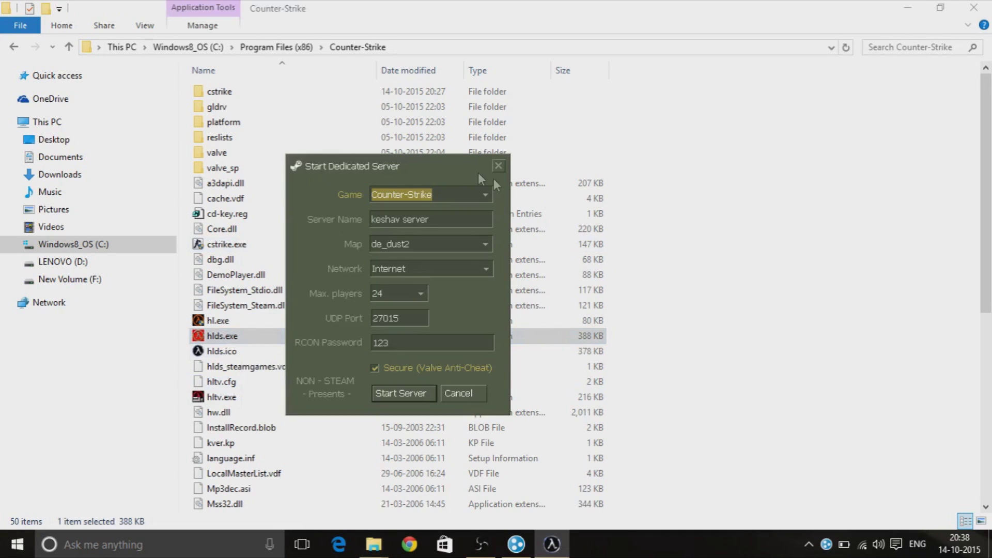
Start a Counter-Strike server on de_dust2 over Internet, UDP port 27015
{"action": "left_click_drag", "start_coordinate": [424, 165], "coordinate": [530, 125]}
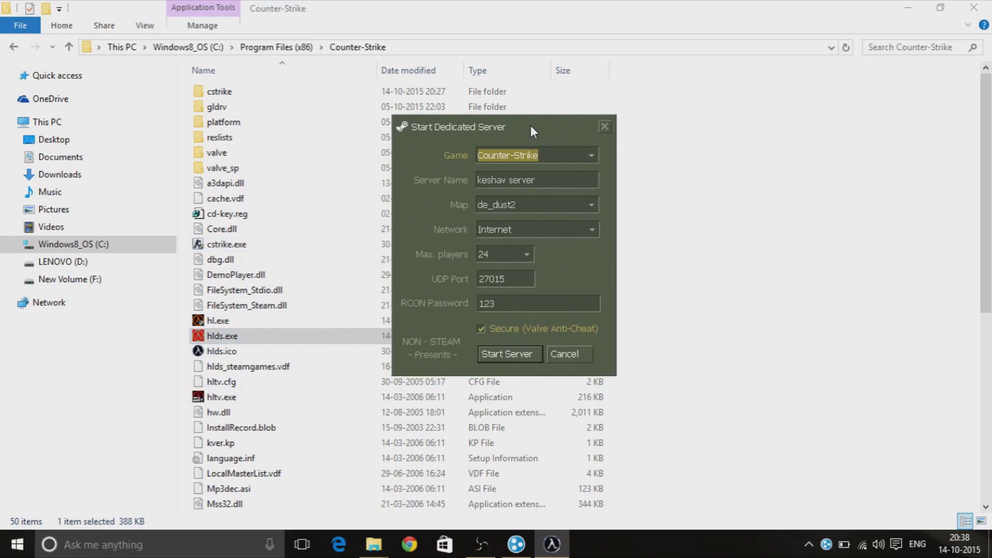
{"action": "left_click", "coordinate": [580, 154]}
{"action": "left_click", "coordinate": [543, 173]}
{"action": "left_click", "coordinate": [577, 204]}
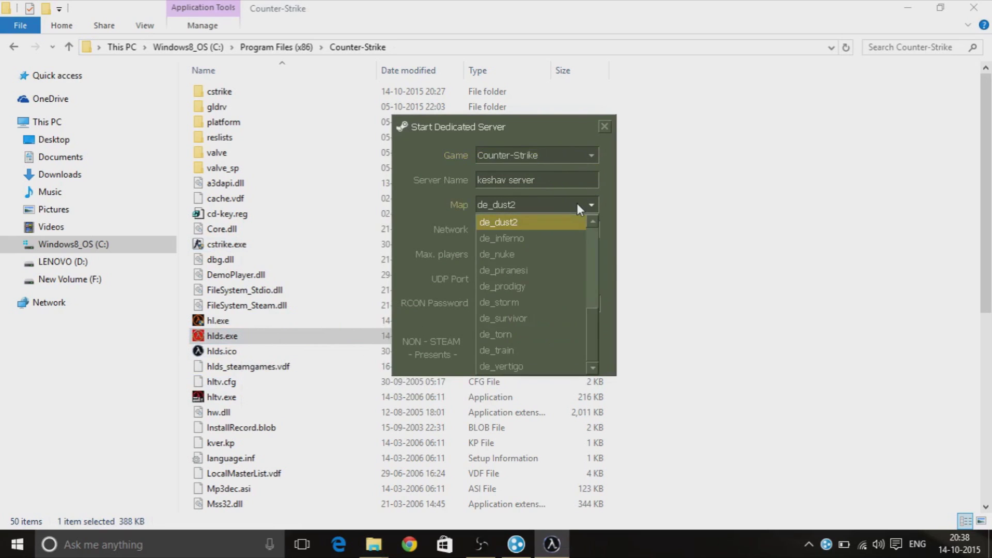
{"action": "left_click", "coordinate": [560, 232]}
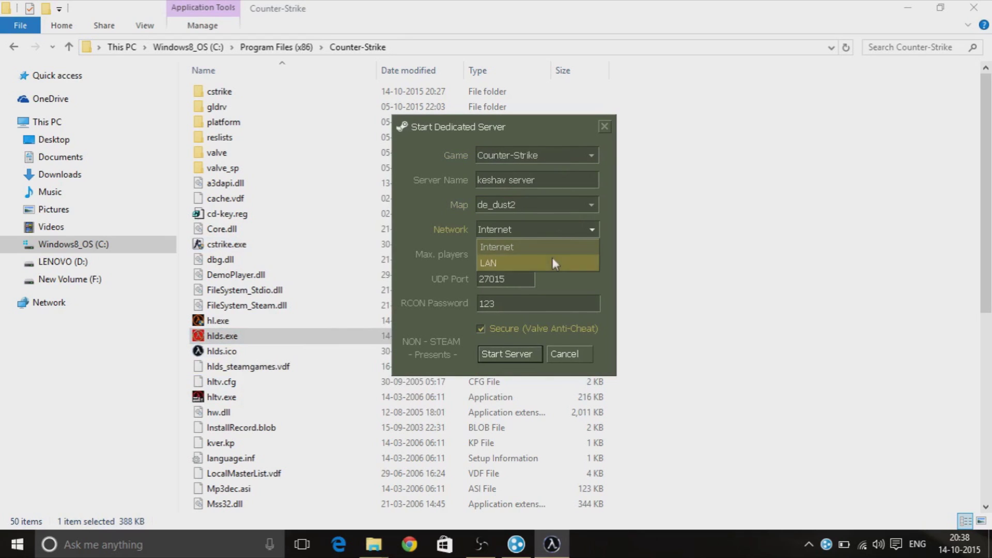
{"action": "left_click", "coordinate": [549, 249]}
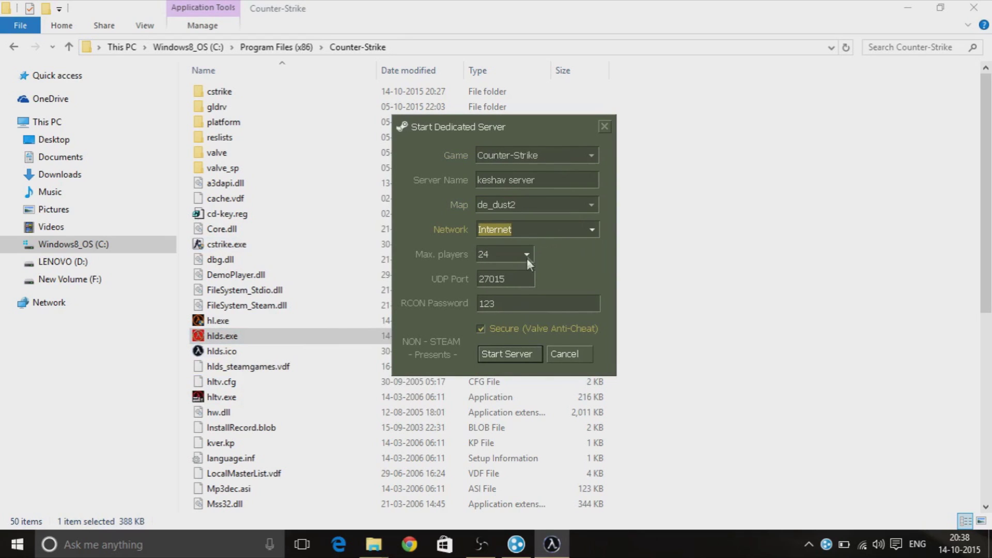
{"action": "left_click_drag", "start_coordinate": [521, 278], "coordinate": [453, 281]}
{"action": "left_click", "coordinate": [529, 278]}
{"action": "left_click", "coordinate": [523, 355]}
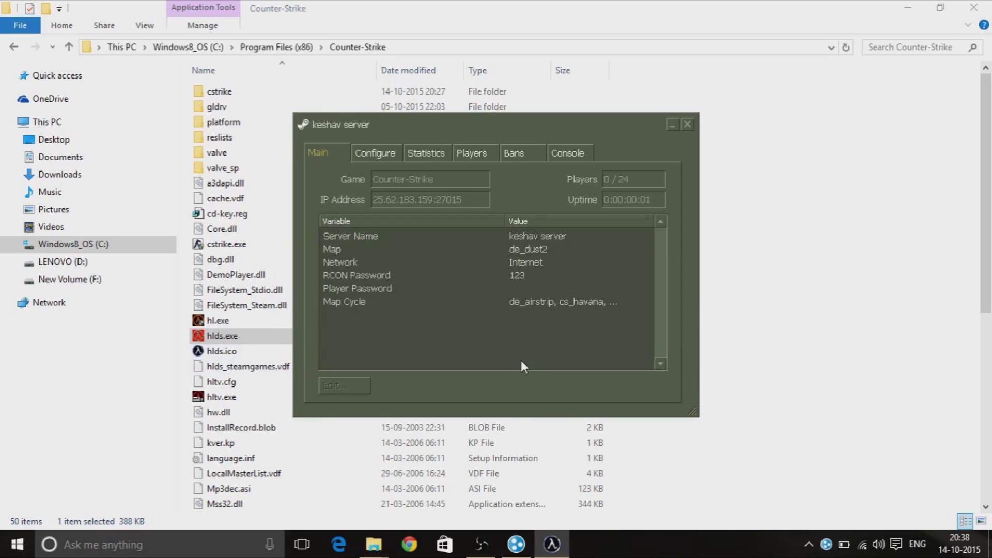
Check the Configure tab, then copy server IP 25.62.183.159:27015 from Main
{"action": "left_click", "coordinate": [376, 152]}
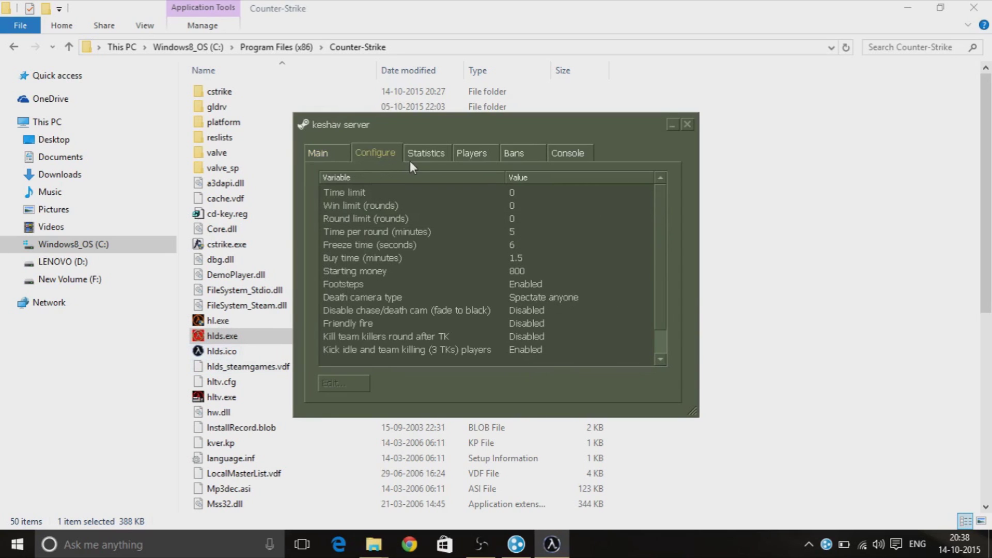
{"action": "left_click", "coordinate": [319, 152]}
{"action": "left_click_drag", "start_coordinate": [463, 199], "coordinate": [341, 201]}
{"action": "key", "text": "ctrl+c"}
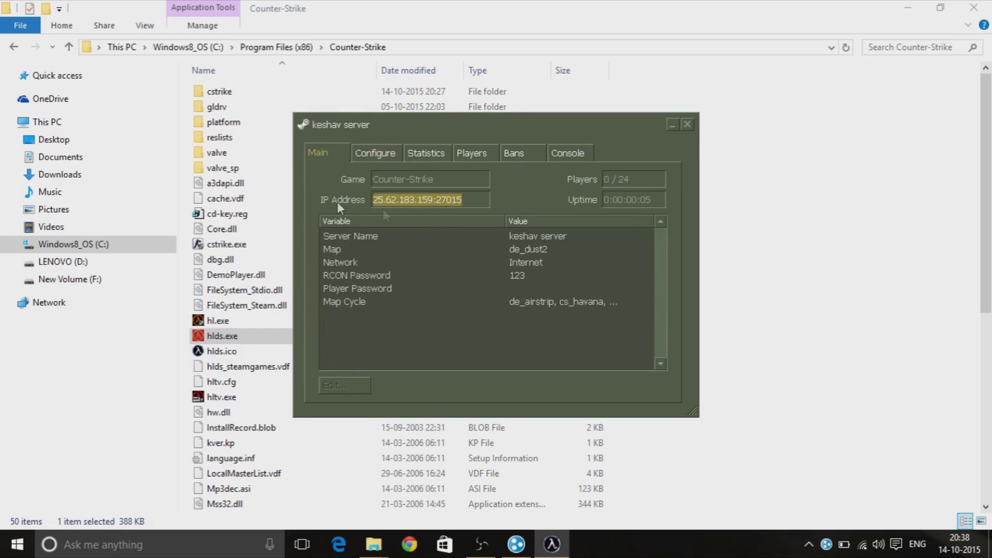
{"action": "left_click", "coordinate": [433, 208]}
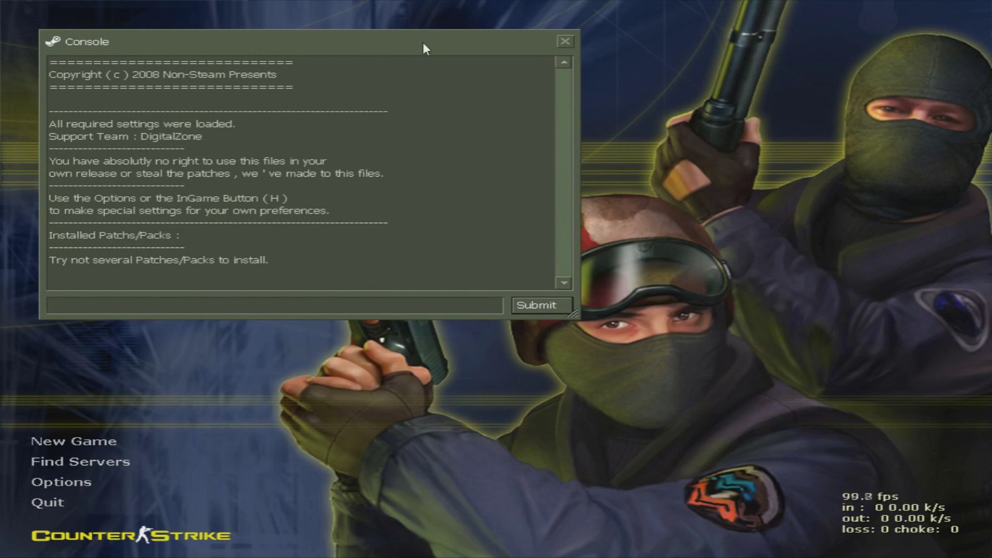
Run connect 25.62.183.159:27015 in the console using the pasted IP
{"action": "key", "text": "grave"}
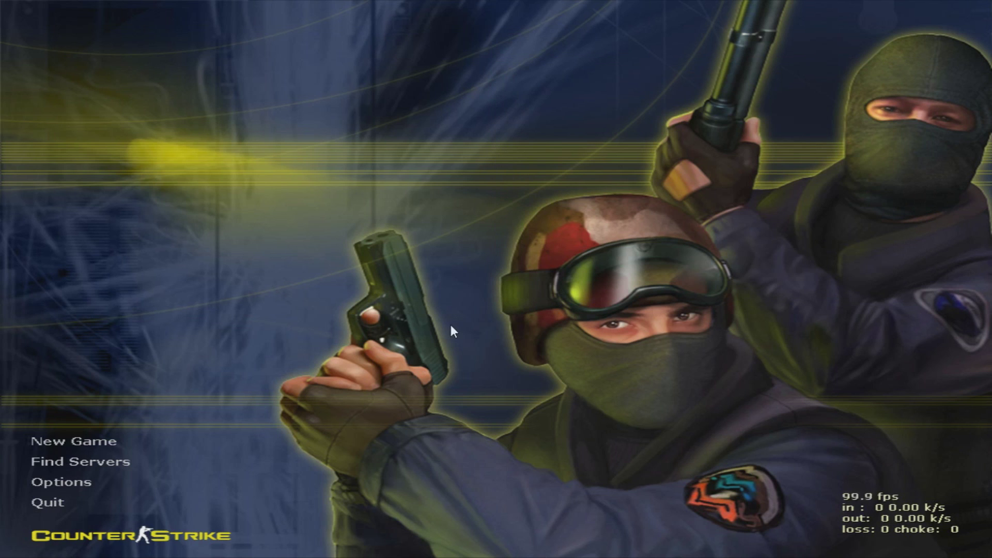
{"action": "key", "text": "grave"}
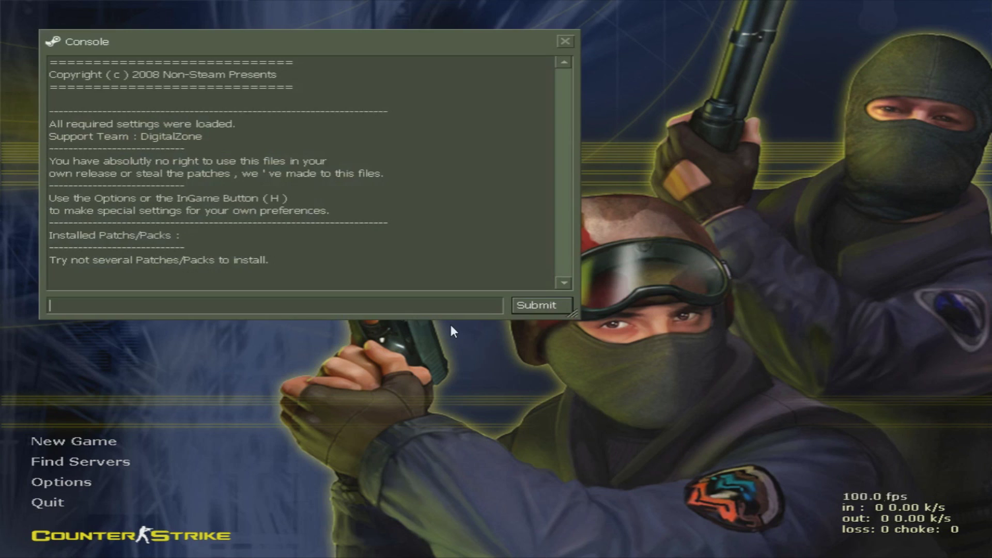
{"action": "type", "text": "connect t"}
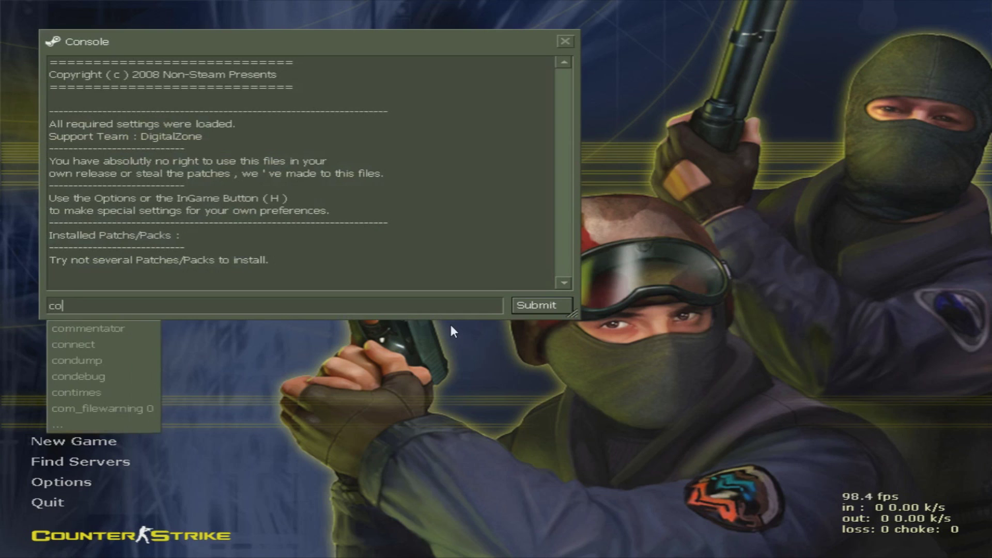
{"action": "key", "text": "BackSpace"}
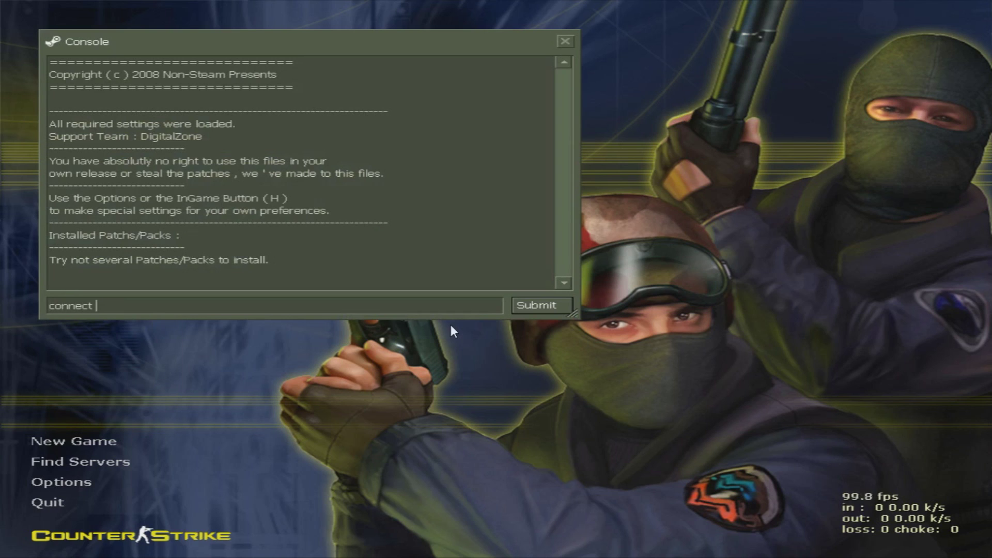
{"action": "key", "text": "ctrl+v"}
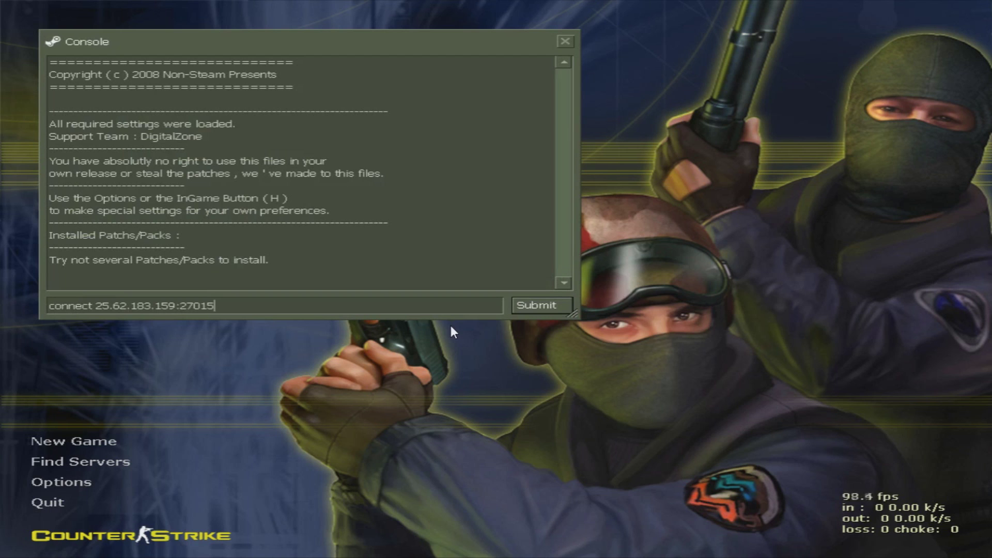
{"action": "key", "text": "Return"}
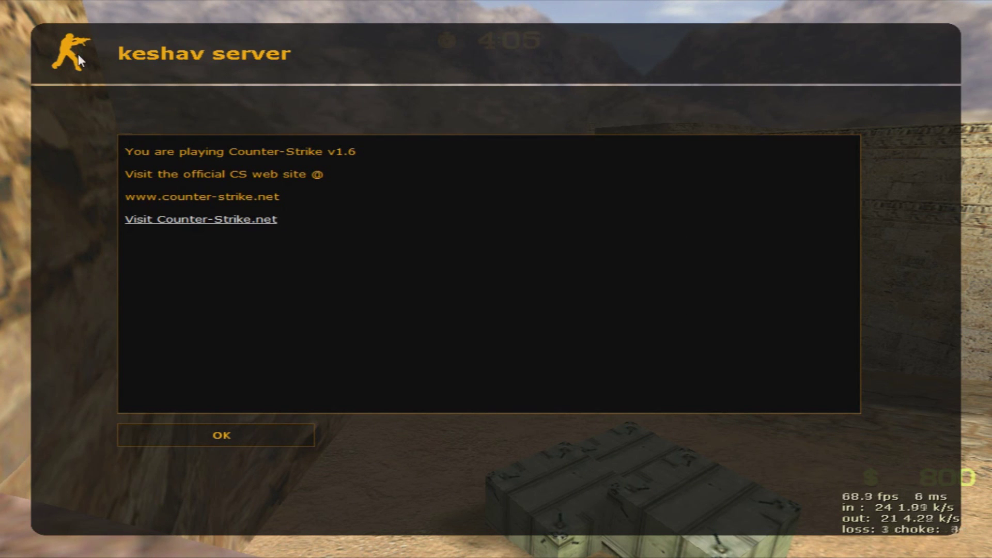
Dismiss the welcome message and join the Terrorist Forces with a chosen character
{"action": "left_click", "coordinate": [160, 430]}
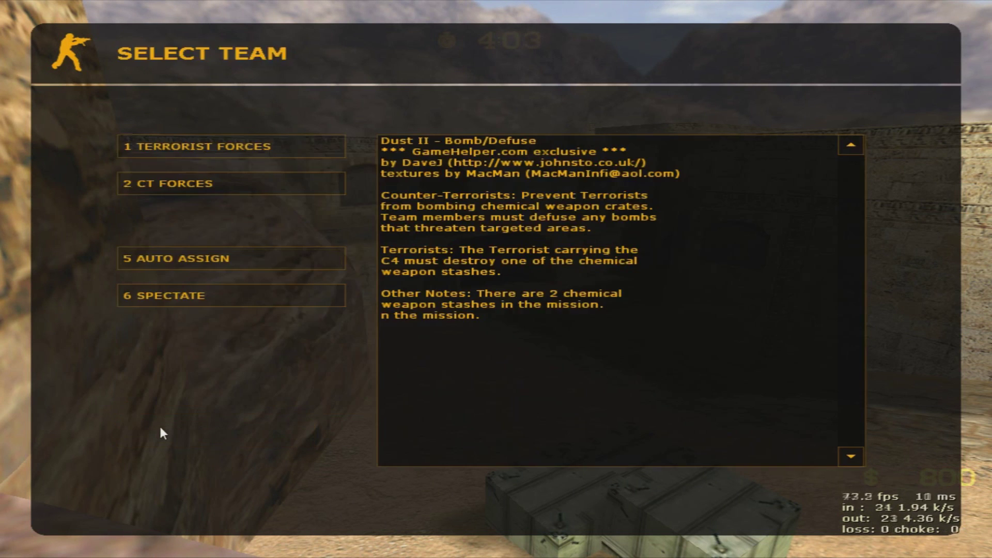
{"action": "left_click", "coordinate": [163, 148]}
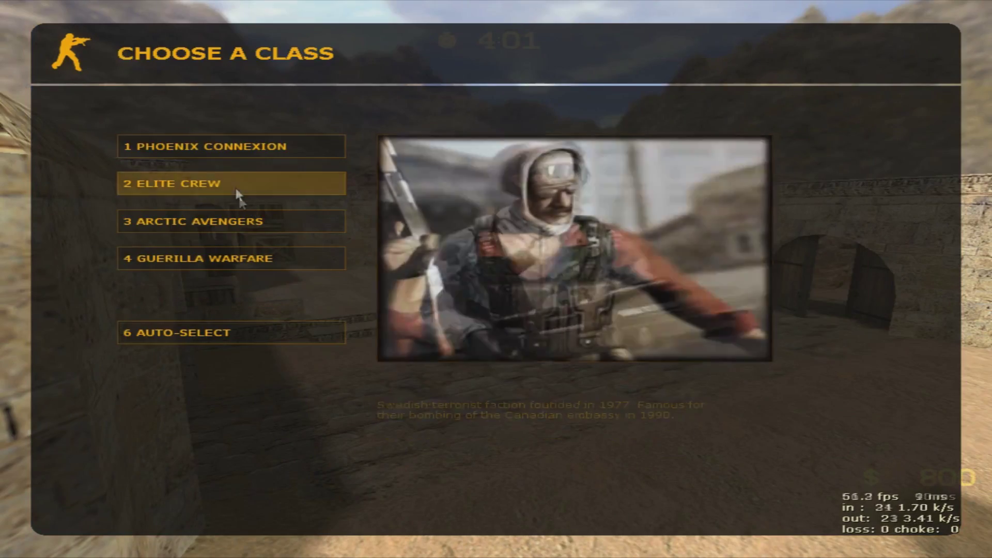
{"action": "left_click", "coordinate": [231, 184]}
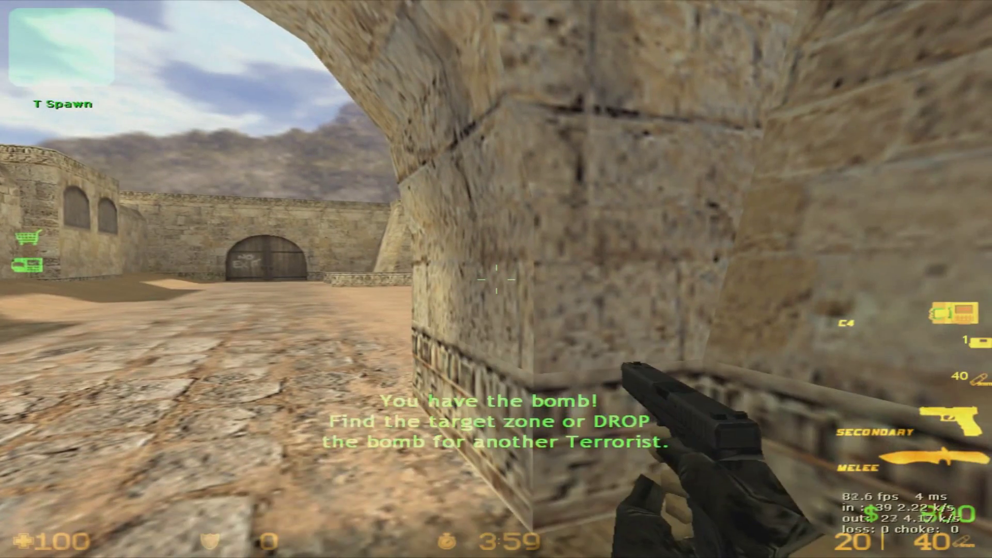
Walk toward the doorway and check the scoreboard showing keshav alone
{"action": "key", "text": "w"}
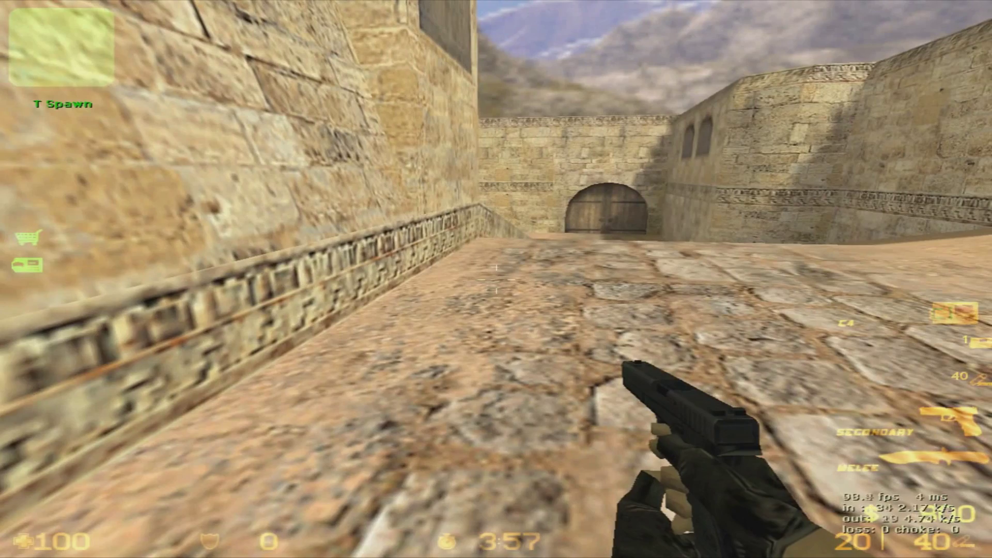
{"action": "key", "text": "w"}
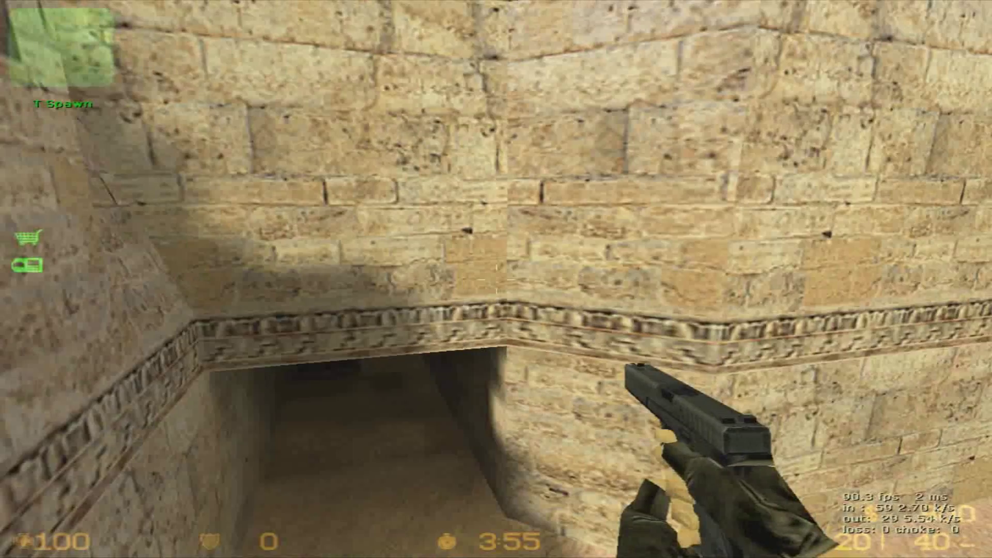
{"action": "key", "text": "Tab"}
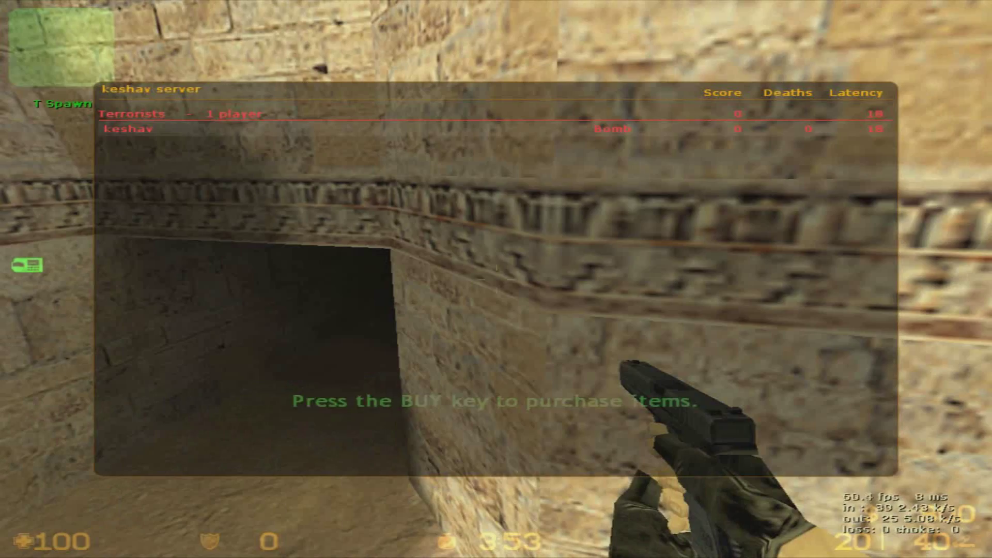